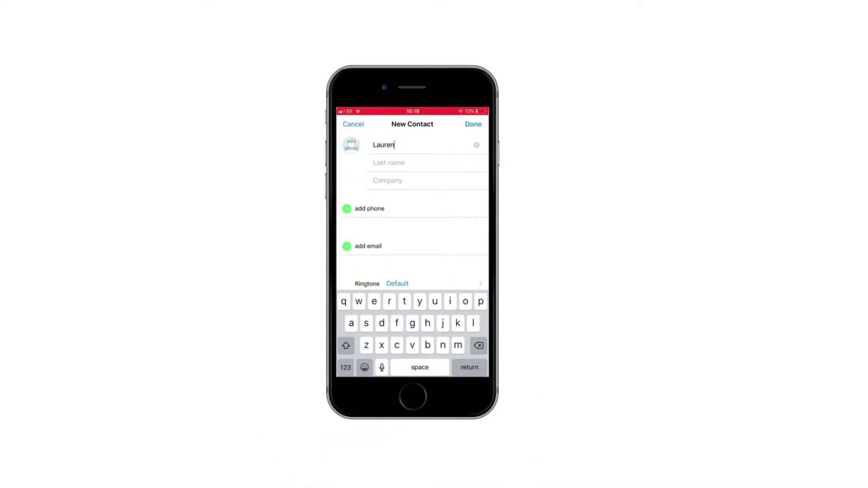
Search the Mac's Contacts for the new iPhone contact's name and find no results
{"action": "type", "text": "a"}
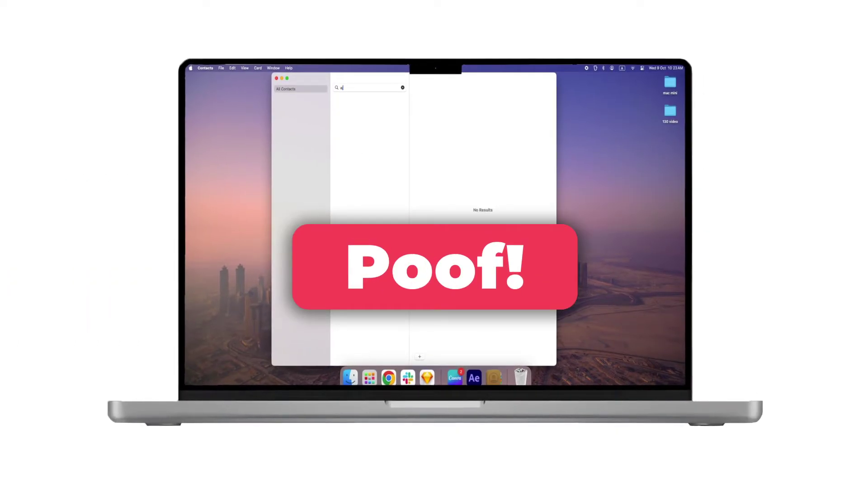
{"action": "type", "text": "j"}
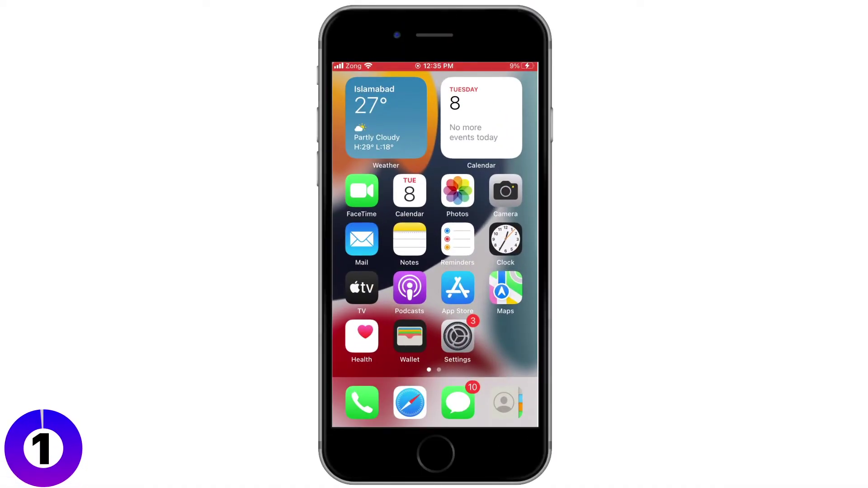
On the iPhone, go to the Apple ID's iCloud page and scroll the synced apps to Contacts
{"action": "left_click", "coordinate": [433, 148]}
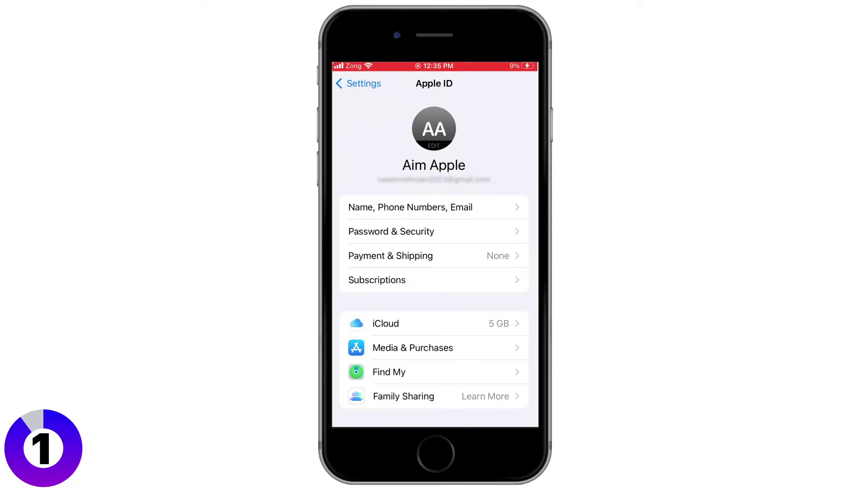
{"action": "left_click", "coordinate": [386, 323]}
{"action": "scroll", "coordinate": [434, 253], "scroll_direction": "down", "scroll_amount": 3}
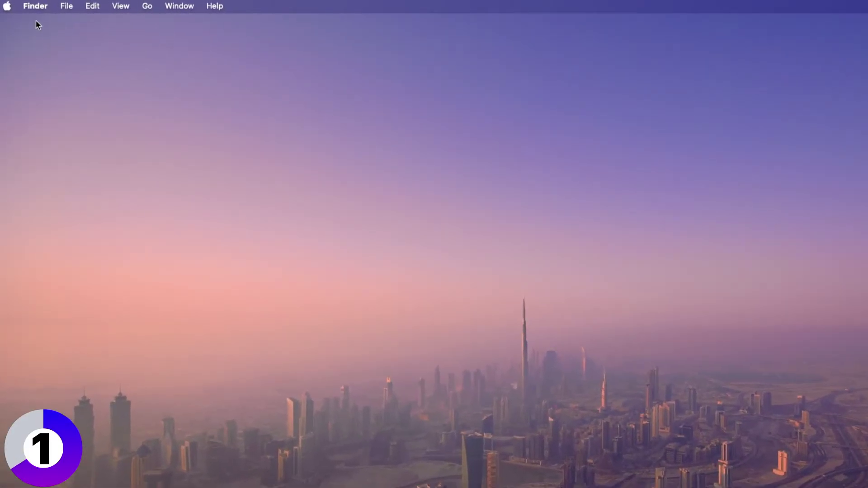
In System Settings, show all apps using iCloud under the Apple Account, with Contacts switched on
{"action": "left_click", "coordinate": [6, 6]}
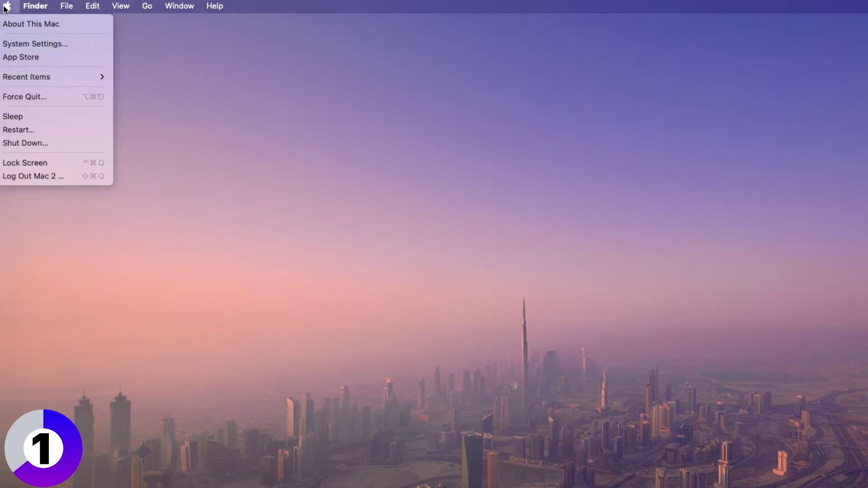
{"action": "left_click", "coordinate": [27, 40]}
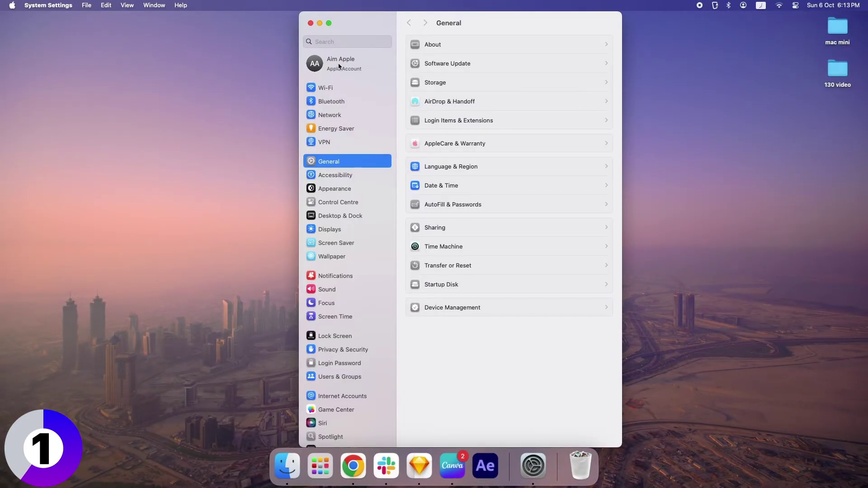
{"action": "left_click", "coordinate": [339, 66]}
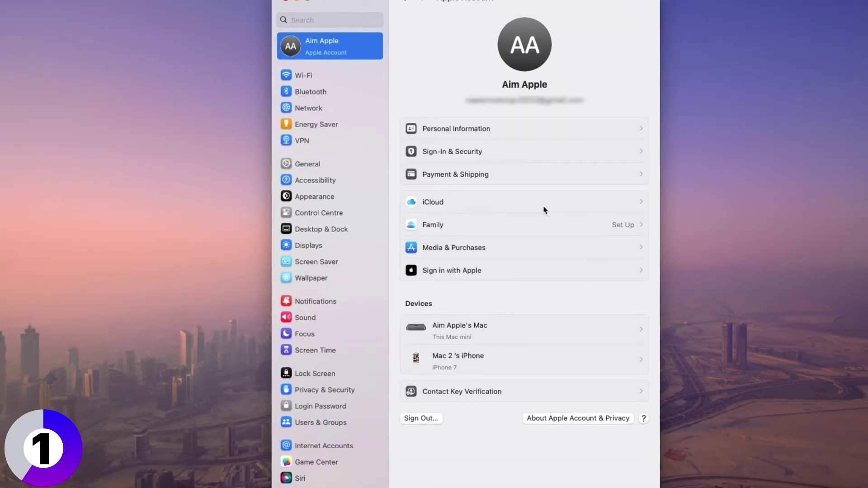
{"action": "left_click", "coordinate": [636, 208]}
{"action": "left_click", "coordinate": [637, 134]}
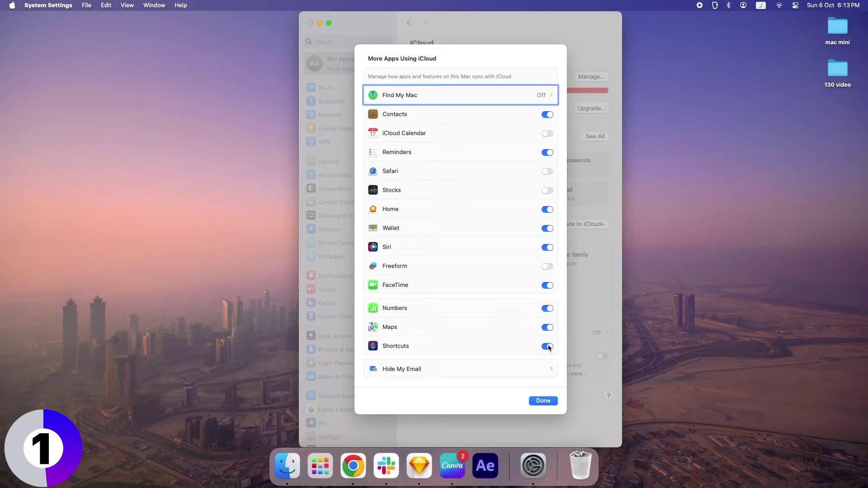
Dismiss the More Apps Using iCloud sheet with Done
{"action": "left_click", "coordinate": [543, 401]}
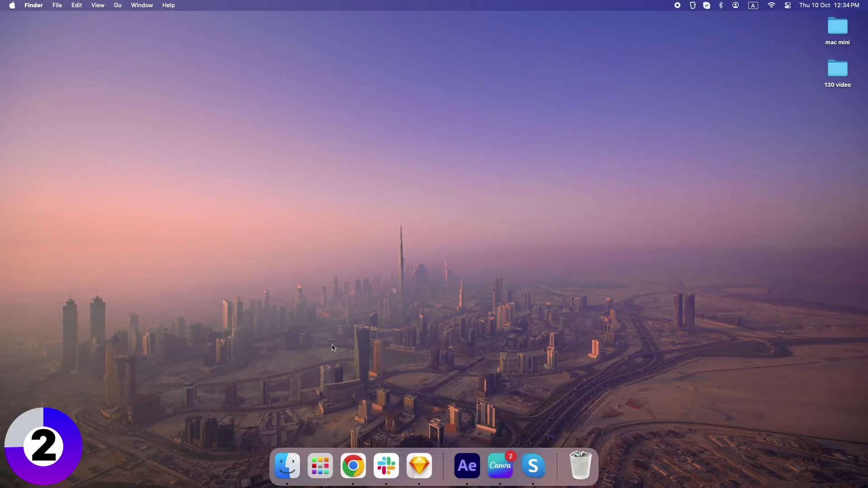
In a Finder window, select the connected iPhone and show its Info sync options
{"action": "left_click", "coordinate": [293, 465]}
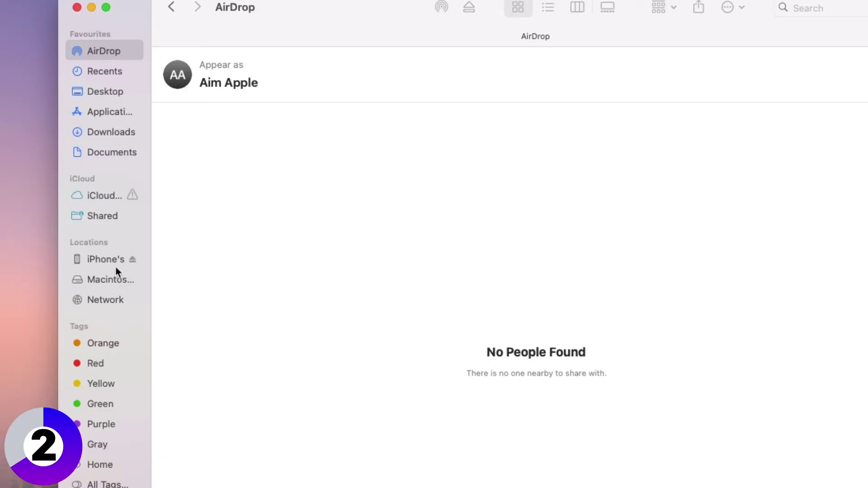
{"action": "left_click", "coordinate": [81, 262]}
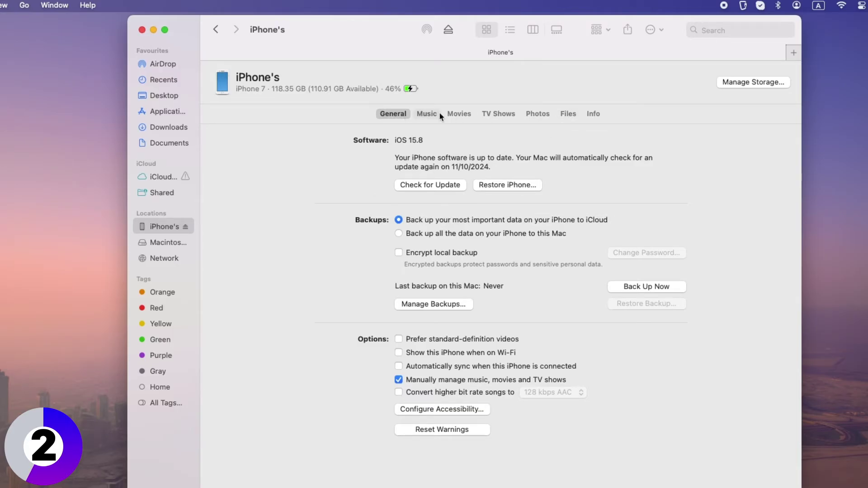
{"action": "left_click", "coordinate": [596, 115]}
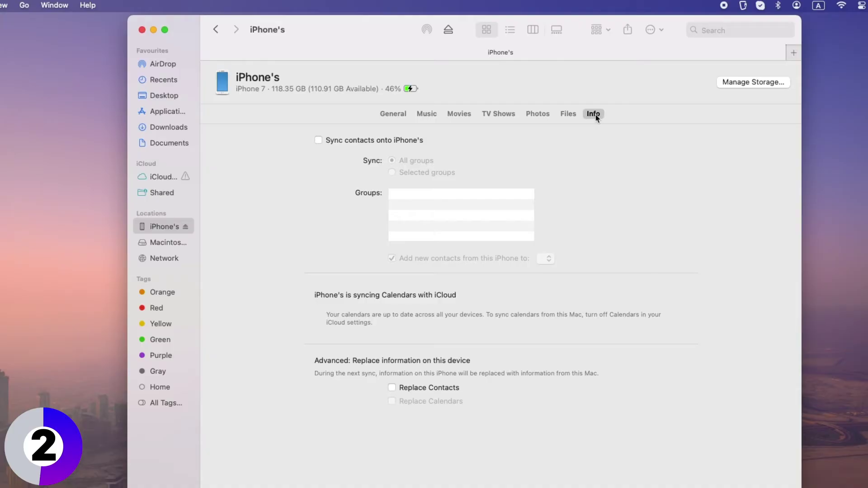
Tick 'Sync contacts onto iPhone', keeping All groups selected
{"action": "left_click", "coordinate": [319, 142]}
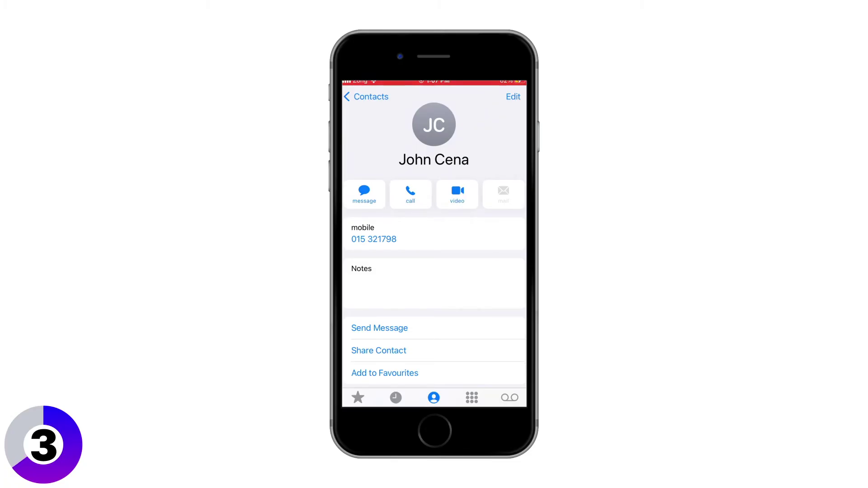
Bring up the share sheet for the contact's card
{"action": "left_click", "coordinate": [379, 350]}
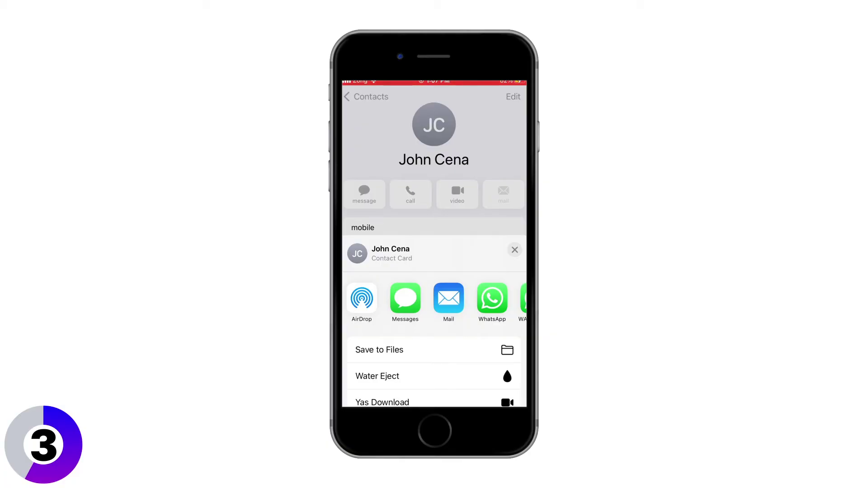
Send the contact card to the Mac via AirDrop
{"action": "left_click", "coordinate": [361, 298]}
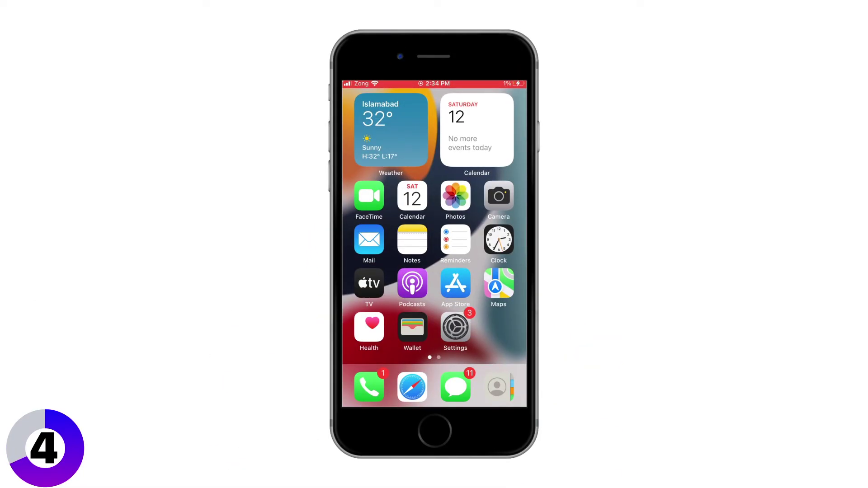
On the iPhone, add a Google account under Contacts > Accounts and continue to Google sign-in
{"action": "left_click", "coordinate": [455, 327]}
{"action": "scroll", "coordinate": [433, 253], "scroll_direction": "down", "scroll_amount": 10}
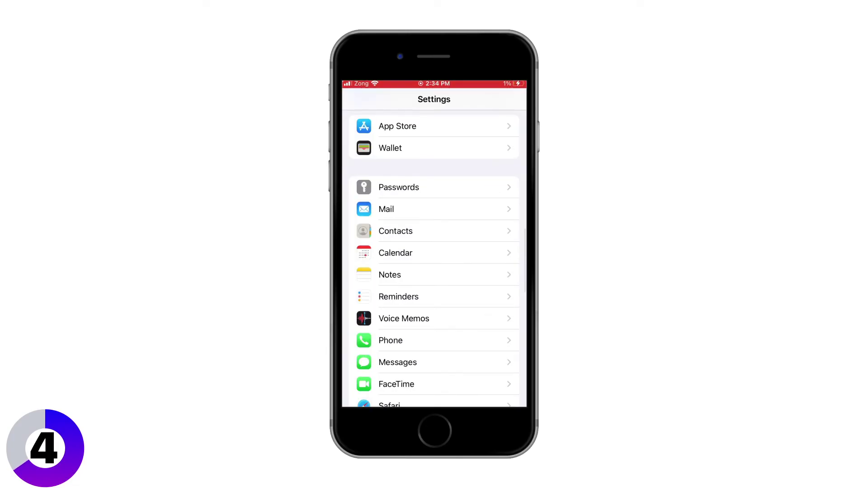
{"action": "left_click", "coordinate": [396, 231]}
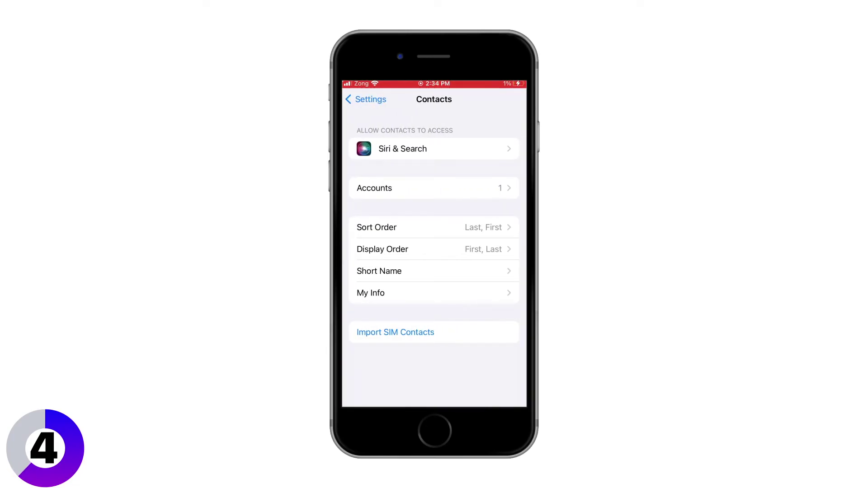
{"action": "left_click", "coordinate": [374, 188]}
{"action": "left_click", "coordinate": [384, 174]}
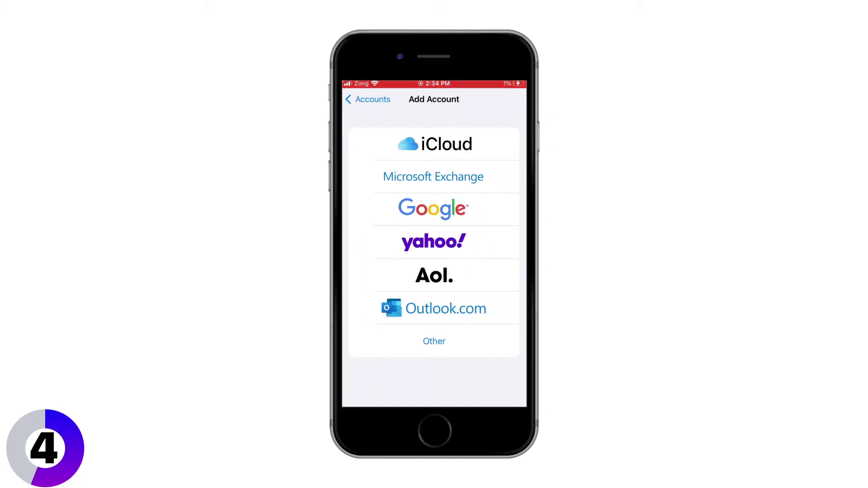
{"action": "left_click", "coordinate": [433, 209]}
{"action": "left_click", "coordinate": [467, 274]}
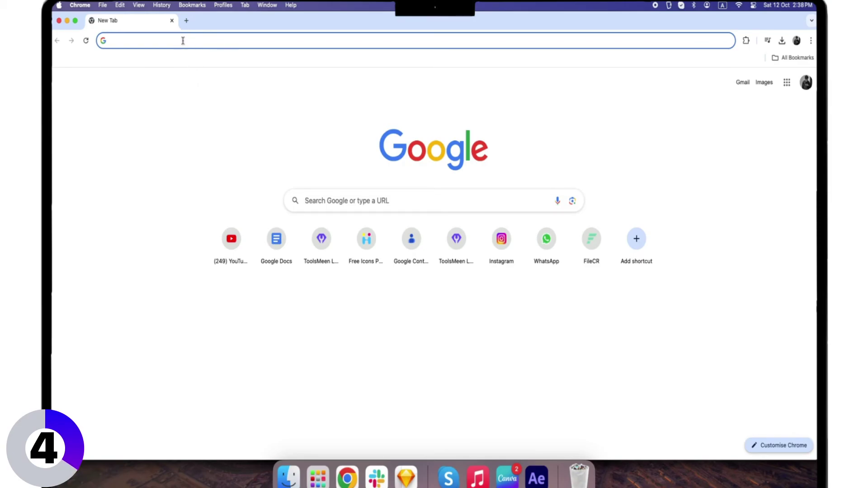
Load contacts.google.com in Chrome
{"action": "type", "text": "cont"}
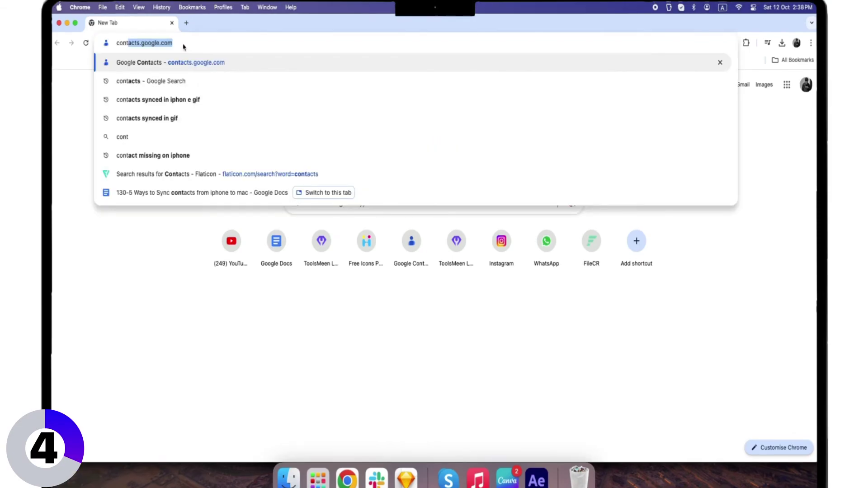
{"action": "type", "text": "acts"}
{"action": "key", "text": "Return"}
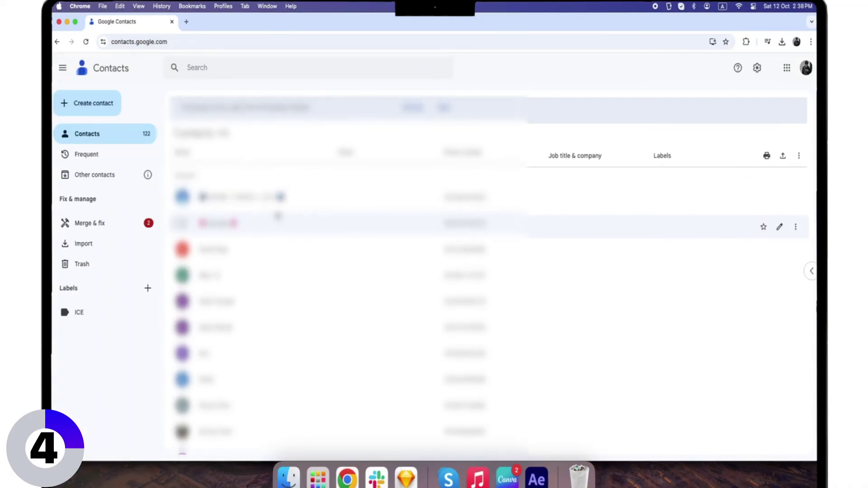
{"action": "scroll", "coordinate": [277, 216], "scroll_direction": "down", "scroll_amount": 3}
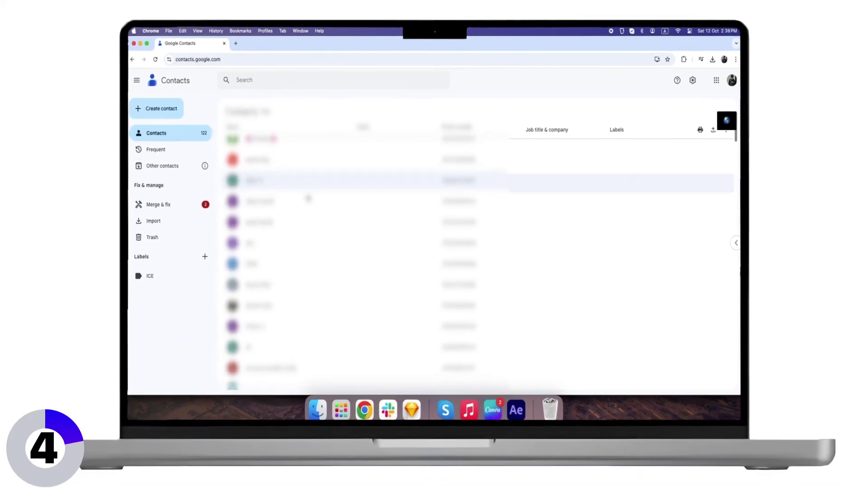
{"action": "scroll", "coordinate": [310, 196], "scroll_direction": "up", "scroll_amount": 3}
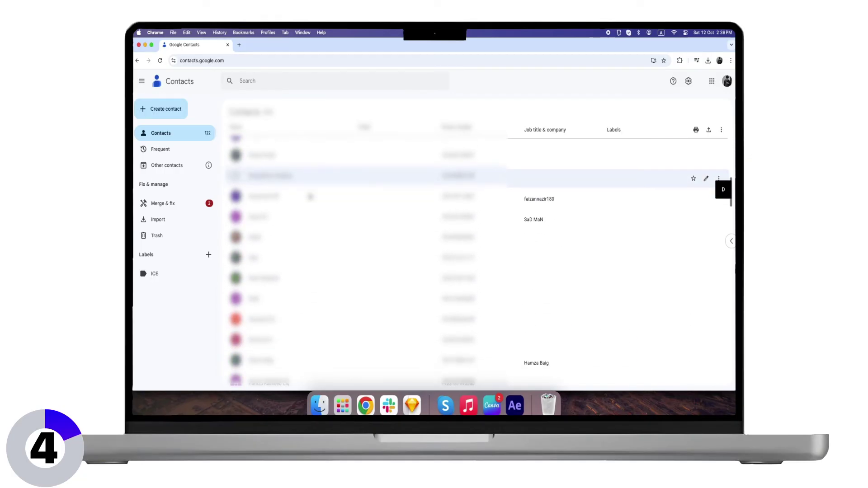
{"action": "scroll", "coordinate": [310, 196], "scroll_direction": "up", "scroll_amount": 2}
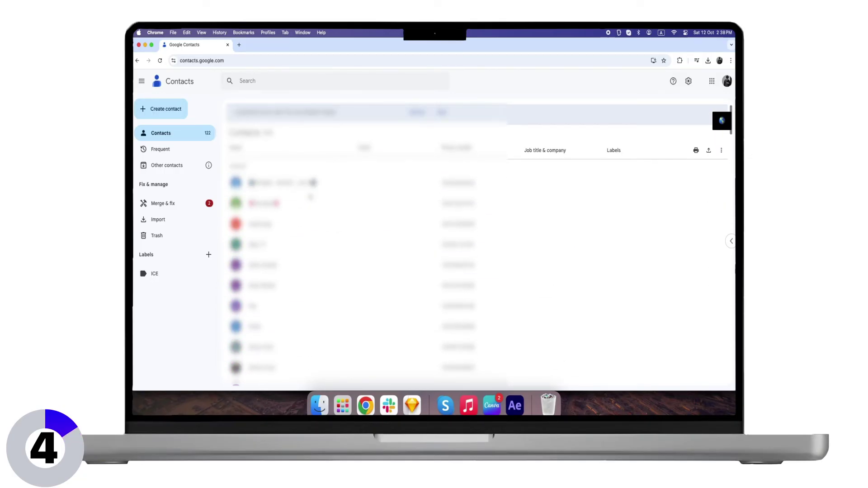